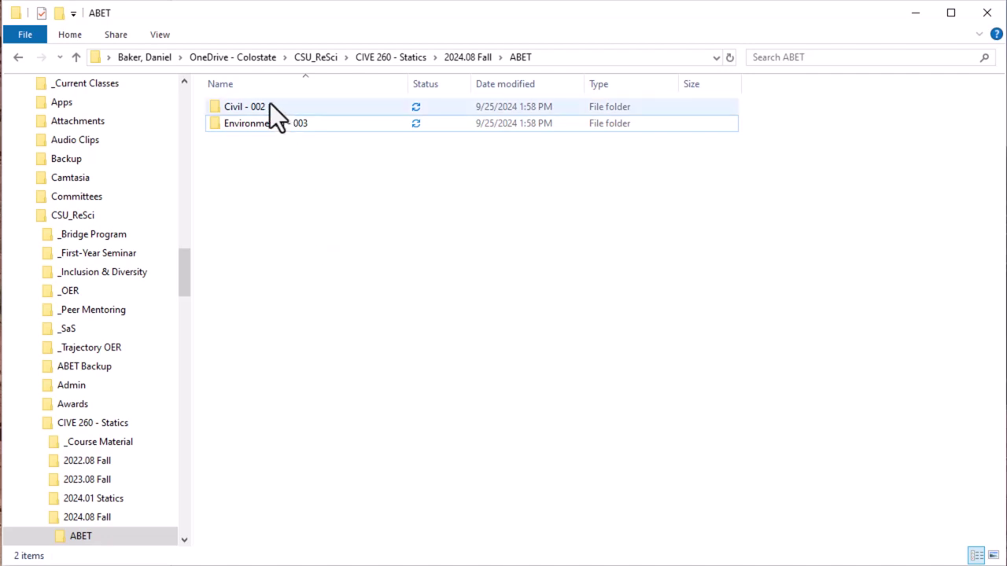
Look inside Civil - 002, then return to ABET and open Environmental - 003.
double_click(243, 110)
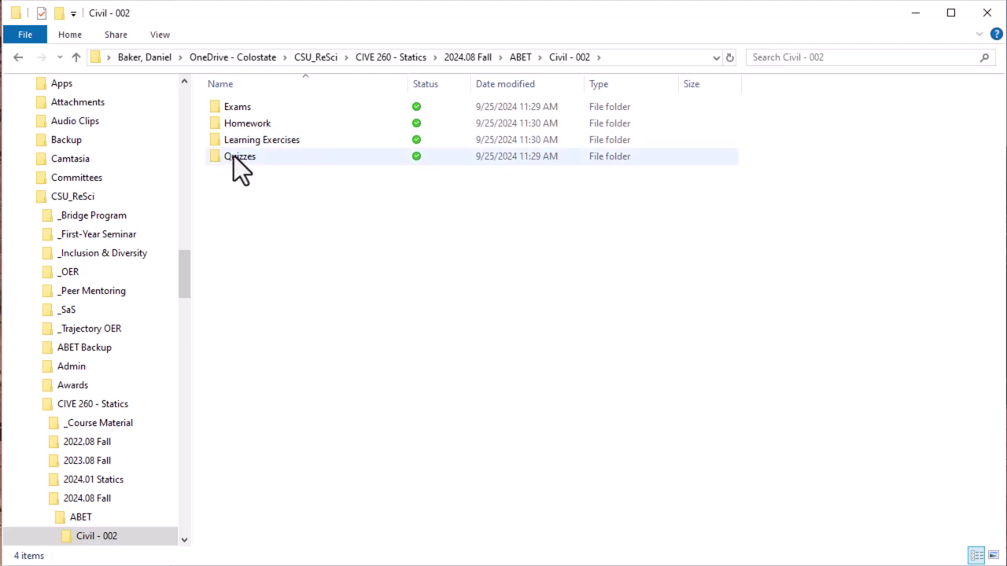
key(alt+Up)
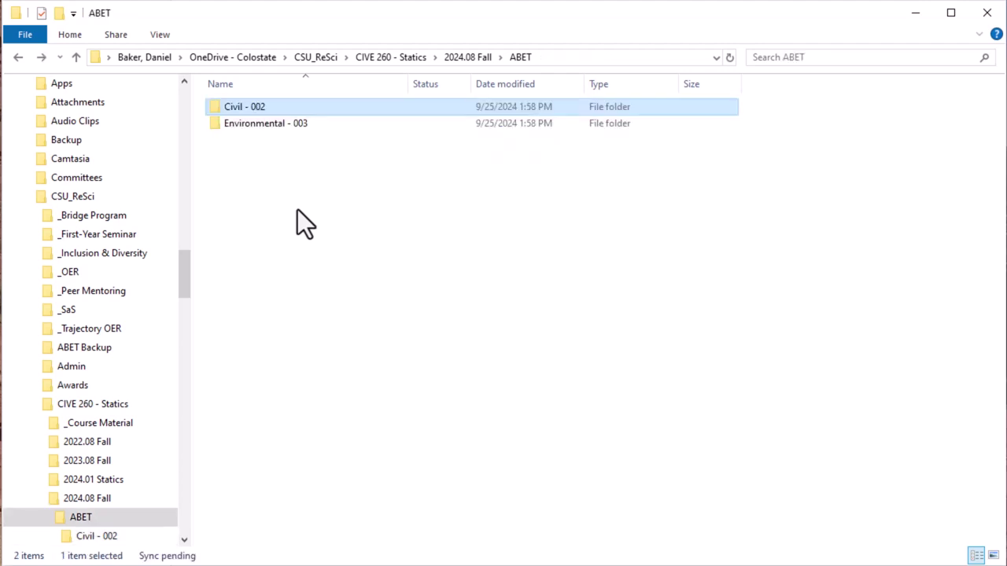
double_click(243, 128)
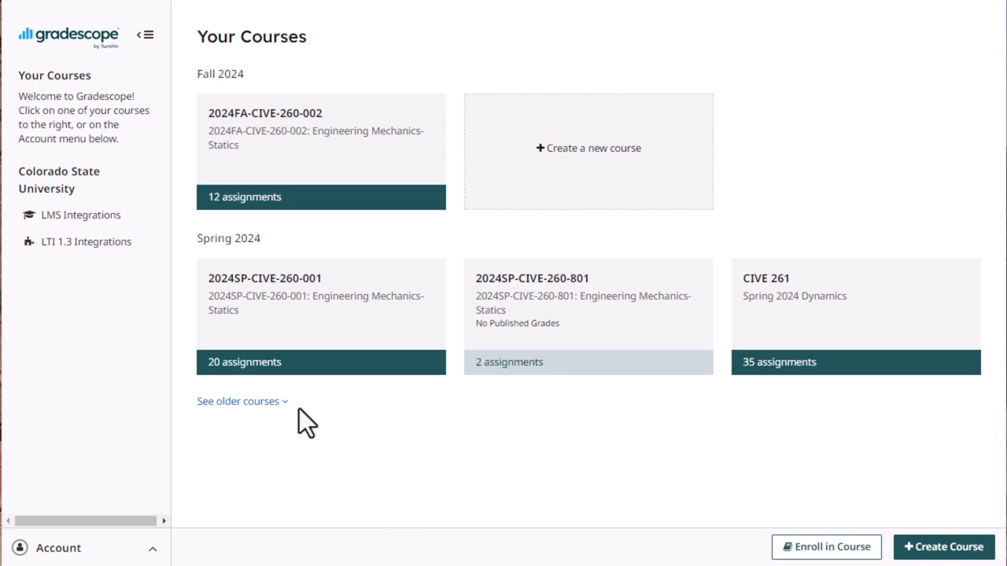
Expand the older courses and scroll through the full course list to find 2024FA-CIVE-260-002.
click(260, 403)
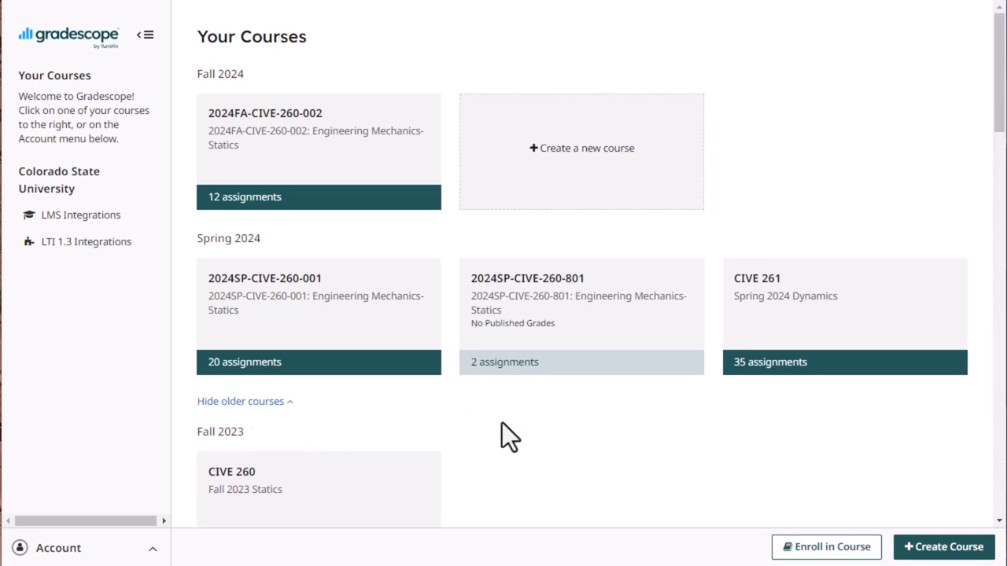
scroll(502, 428, down, 6)
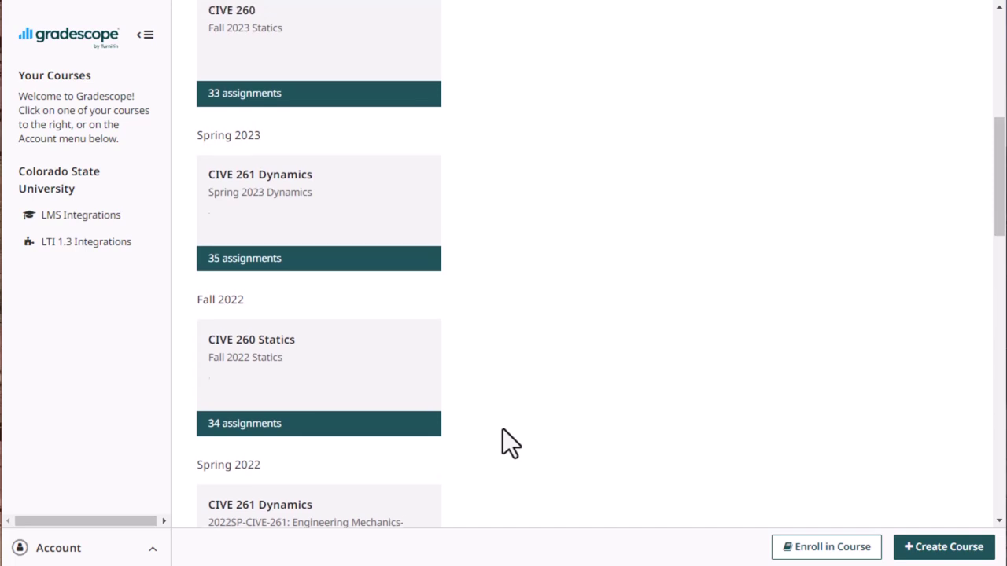
scroll(503, 429, up, 6)
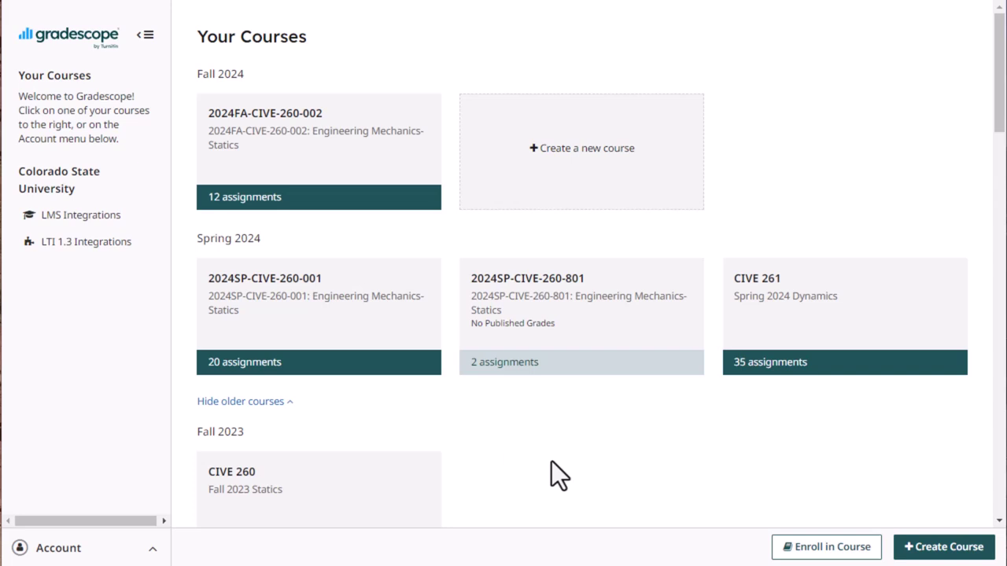
scroll(541, 442, down, 2)
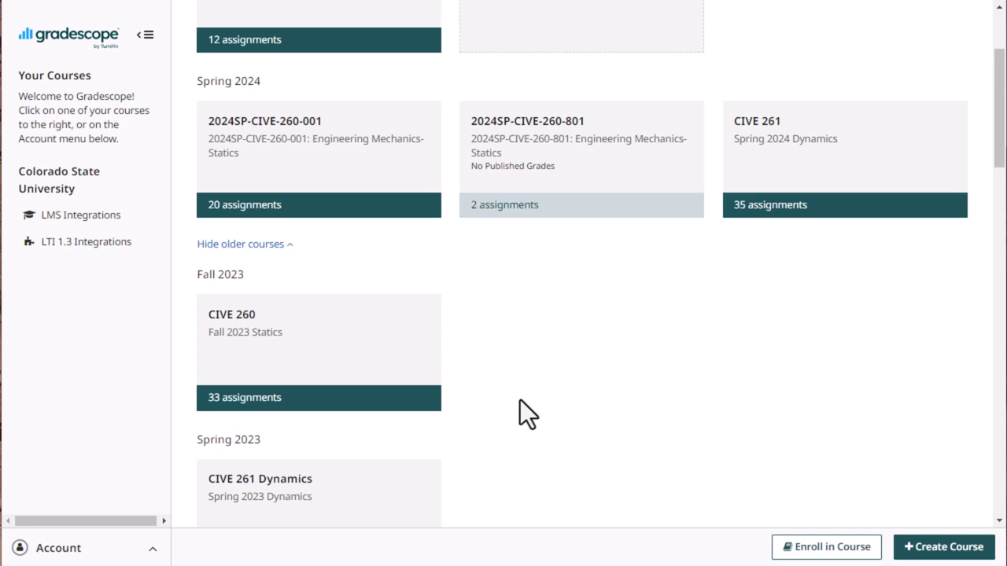
scroll(520, 400, down, 12)
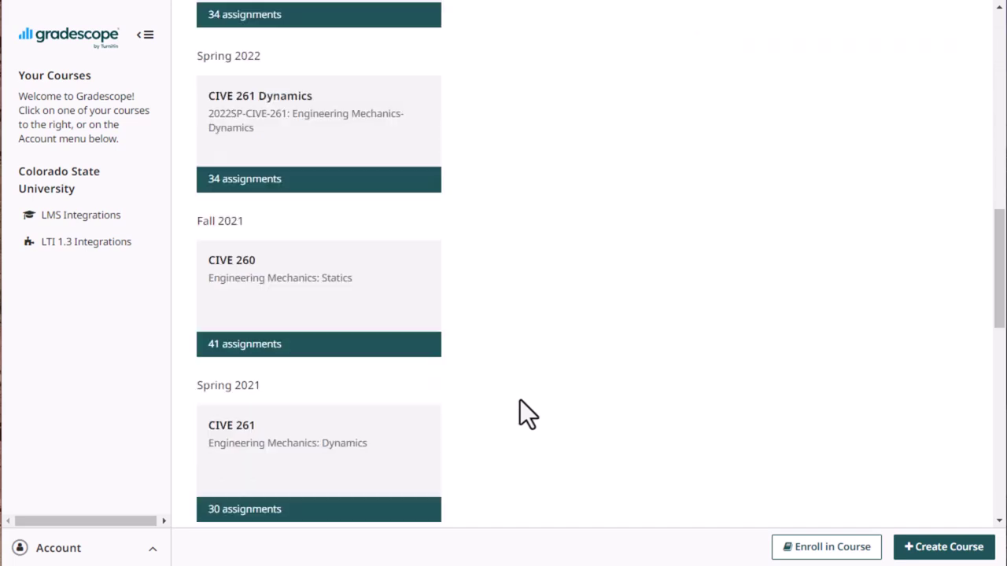
scroll(520, 400, down, 7)
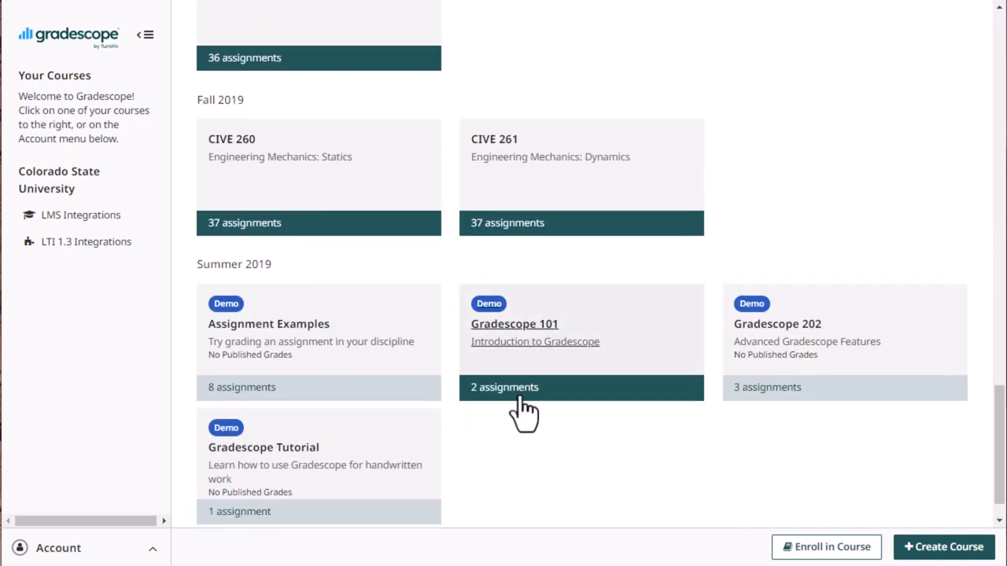
scroll(373, 267, up, 1)
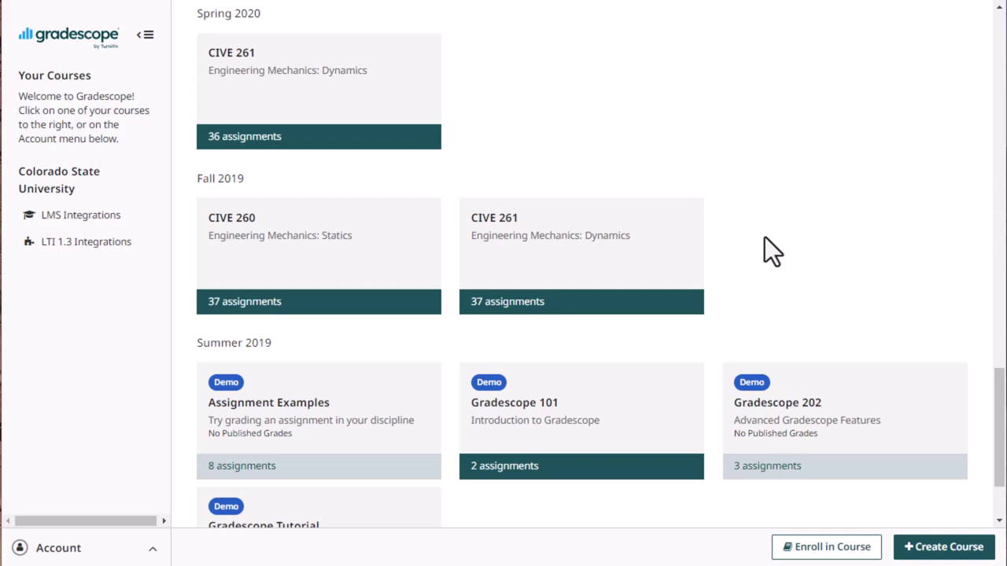
scroll(764, 240, up, 15)
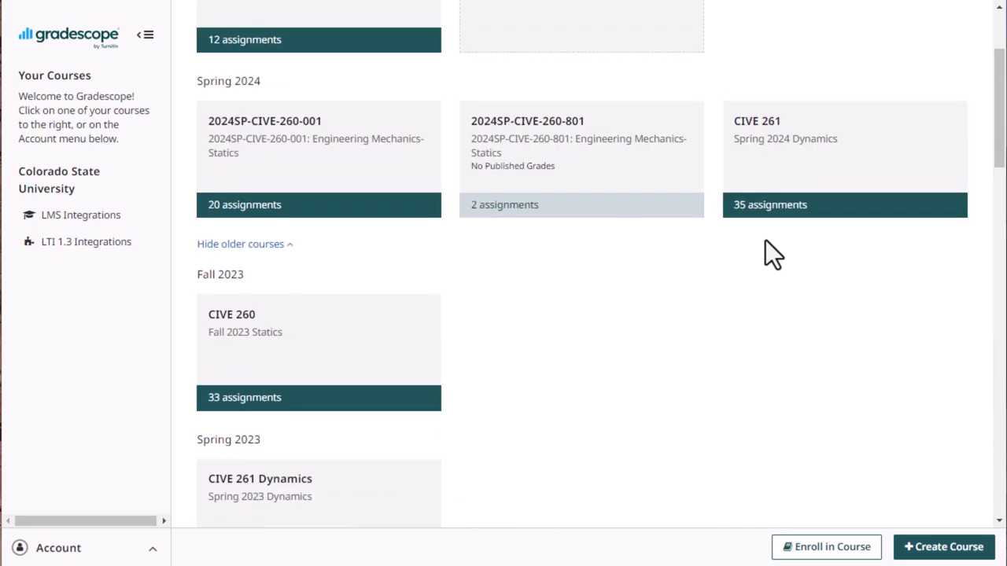
scroll(765, 241, up, 2)
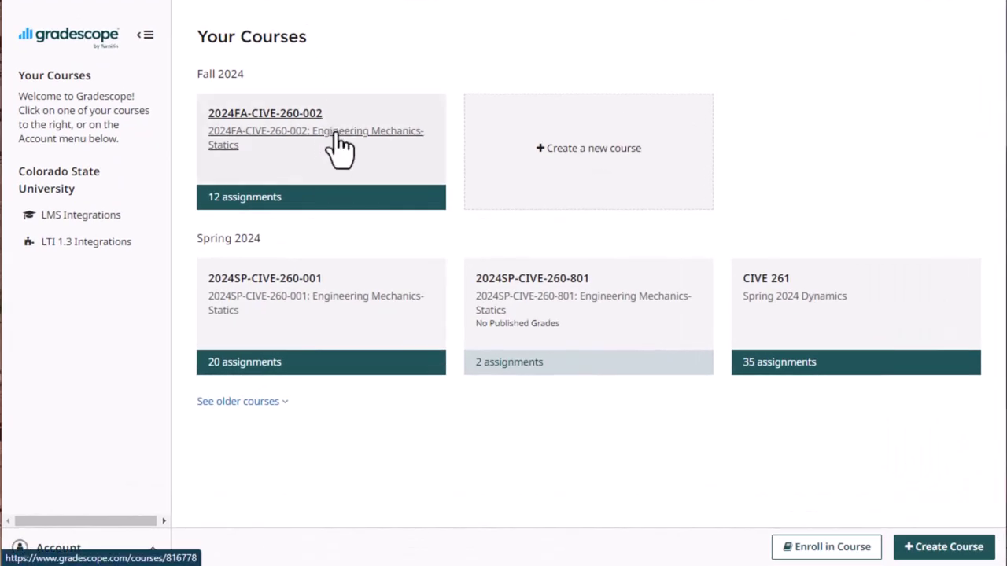
Open the 2024FA-CIVE-260-002 course, list its assignments and open Quiz 2's grade review.
click(336, 135)
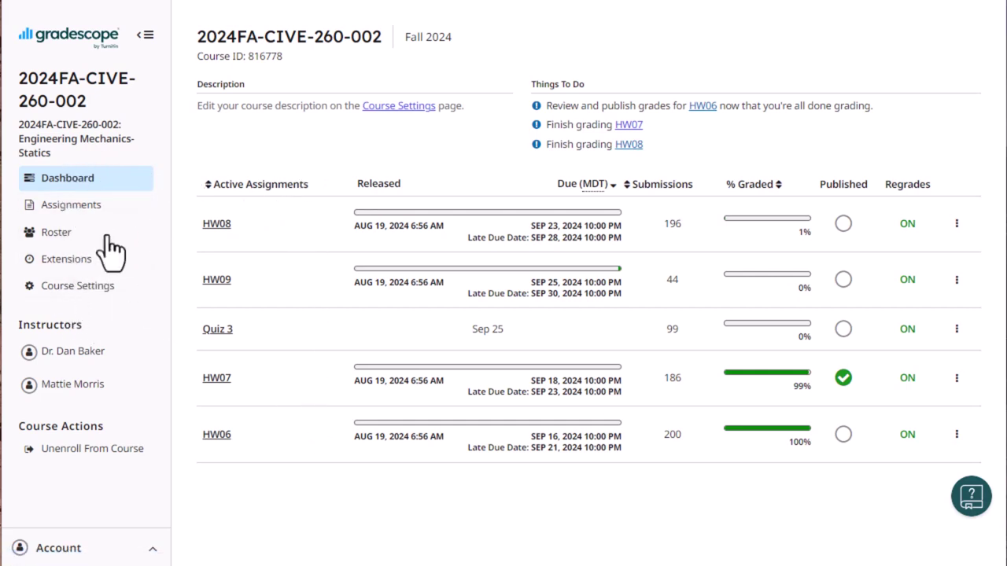
click(77, 208)
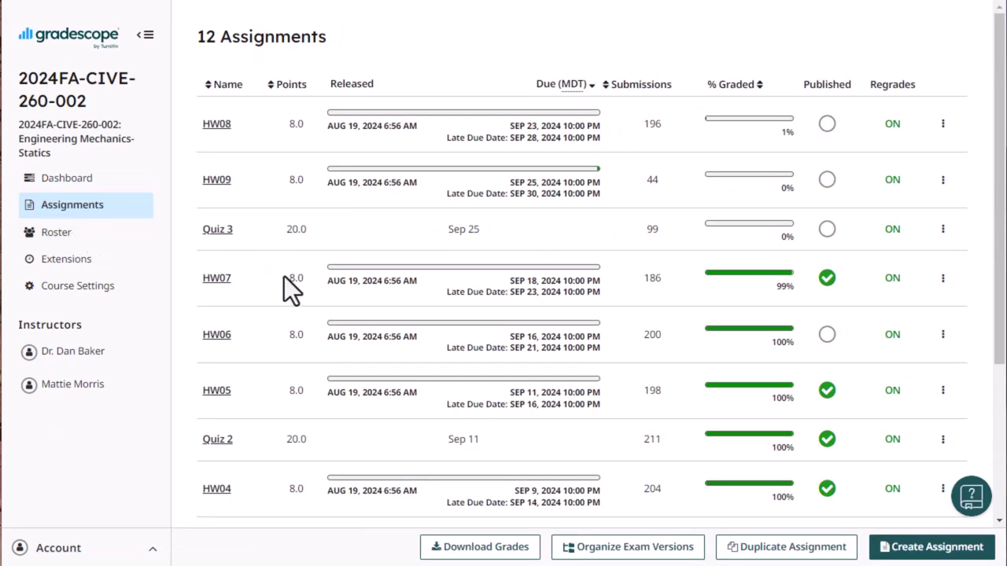
scroll(284, 276, down, 2)
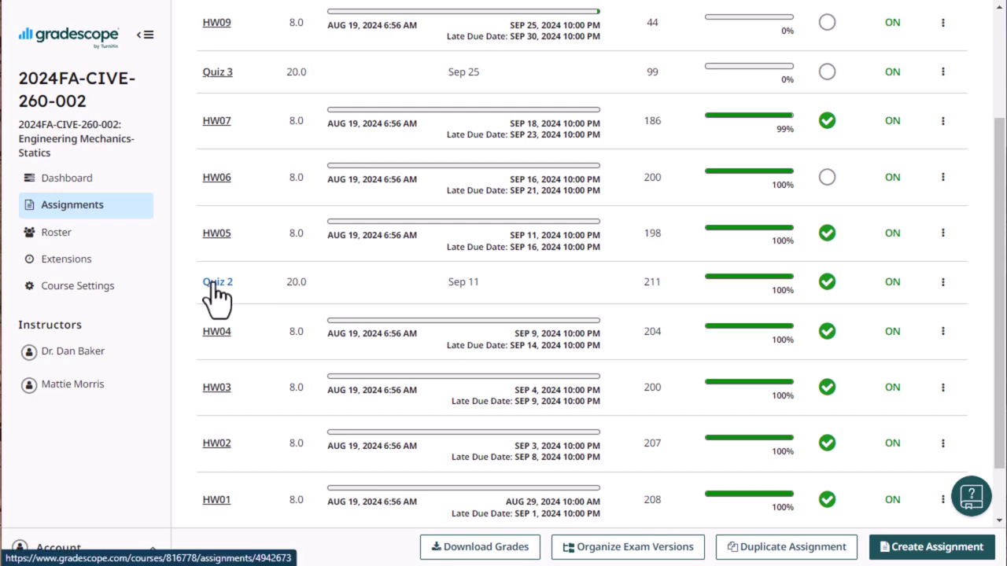
click(225, 297)
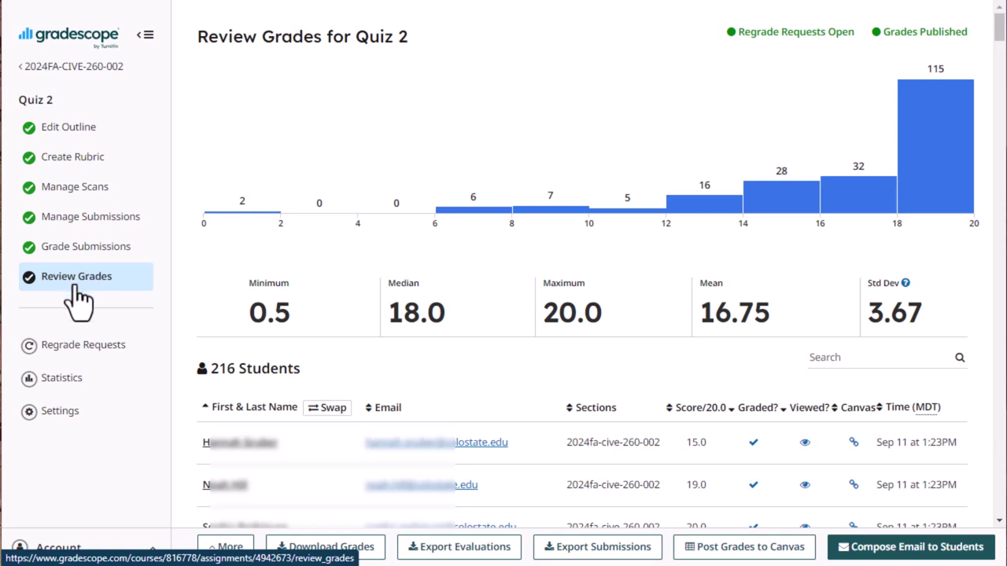
scroll(633, 432, down, 4)
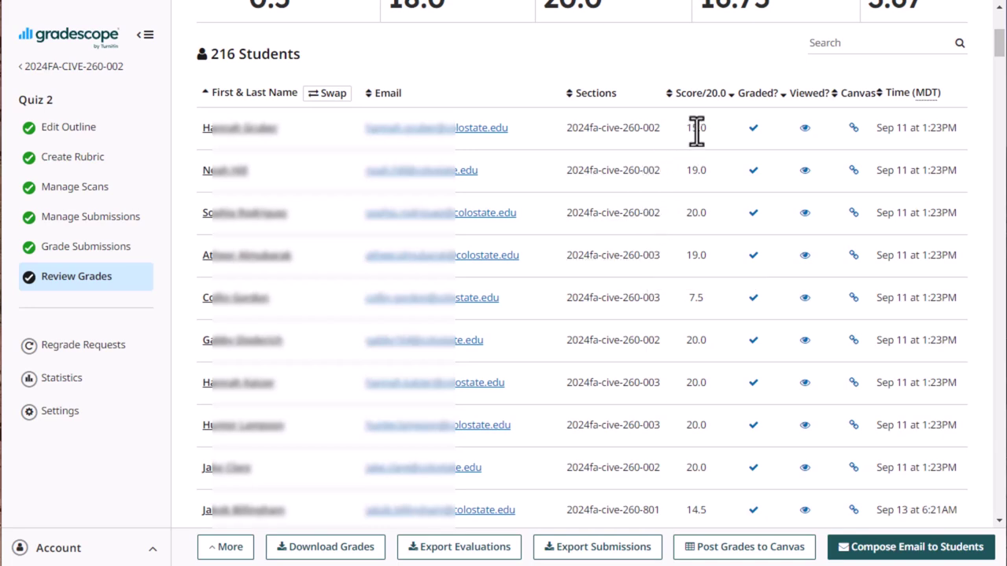
Sort the Quiz 2 students by Score/20.0 descending and review the histogram and table.
click(698, 95)
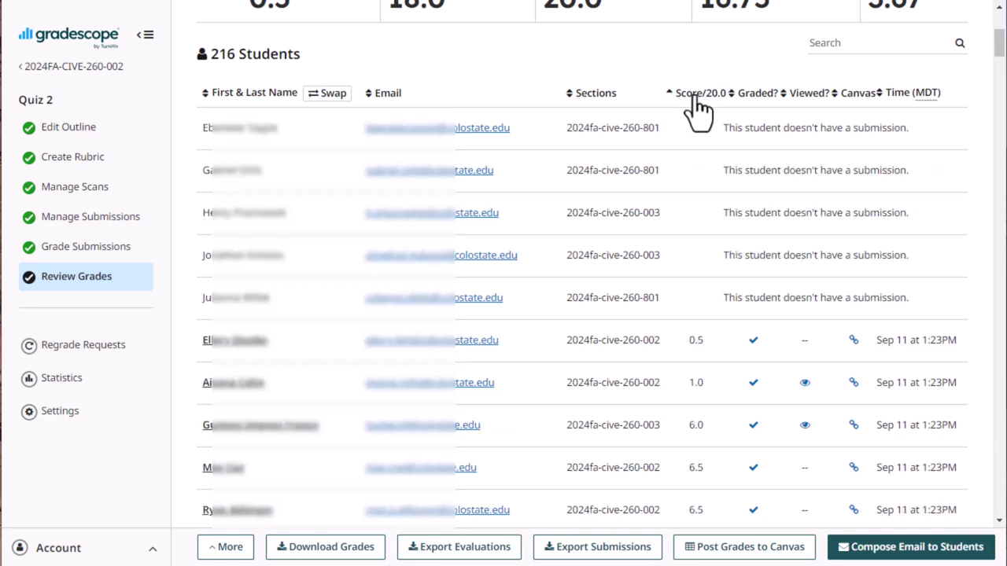
click(697, 95)
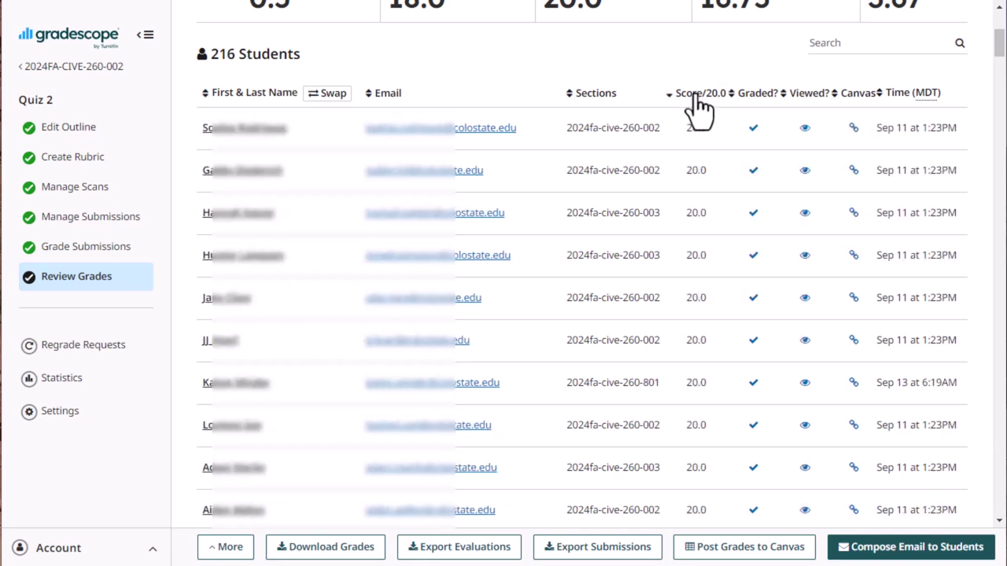
scroll(697, 106, up, 5)
scroll(700, 114, down, 2)
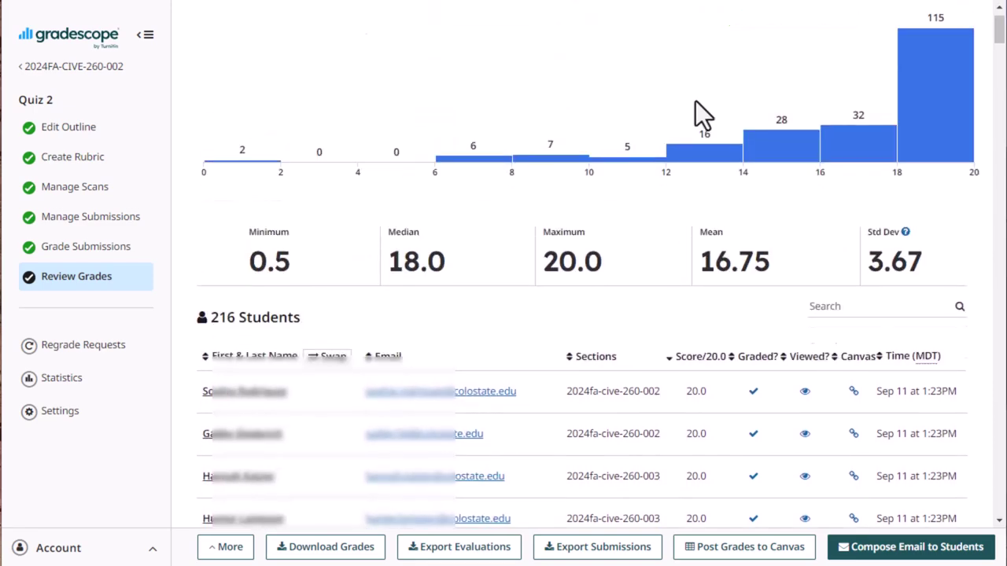
scroll(929, 106, up, 2)
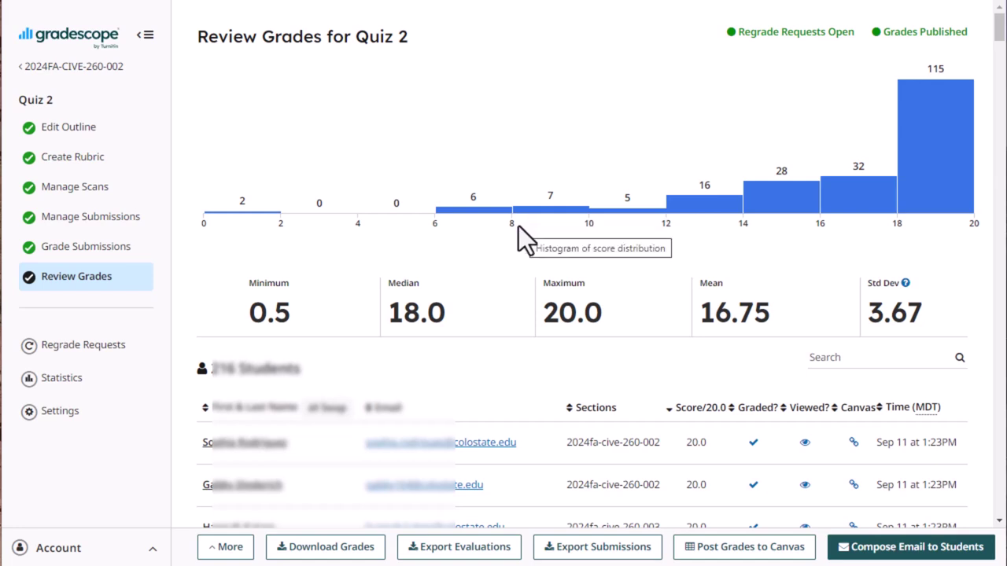
scroll(490, 336, down, 1)
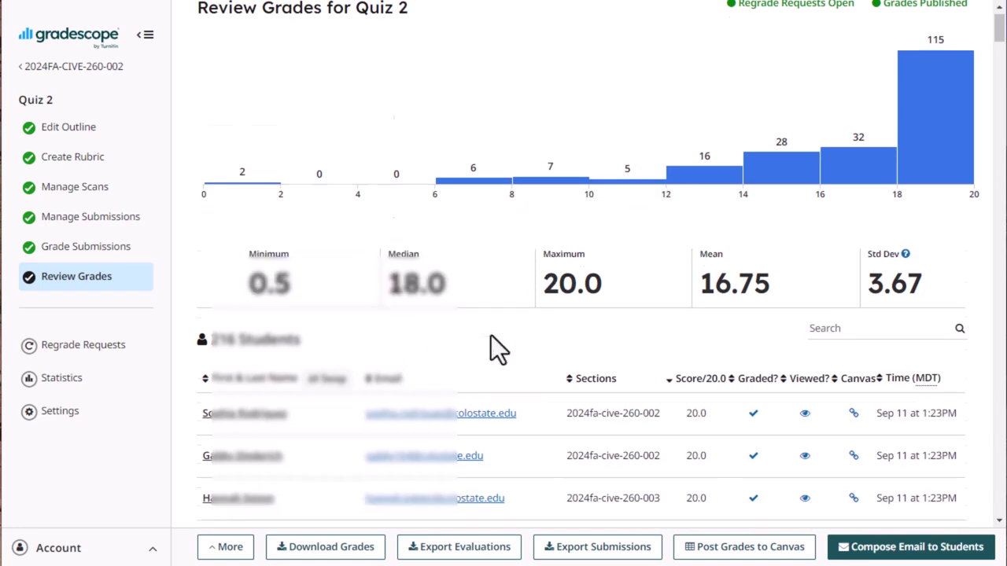
scroll(491, 335, down, 1)
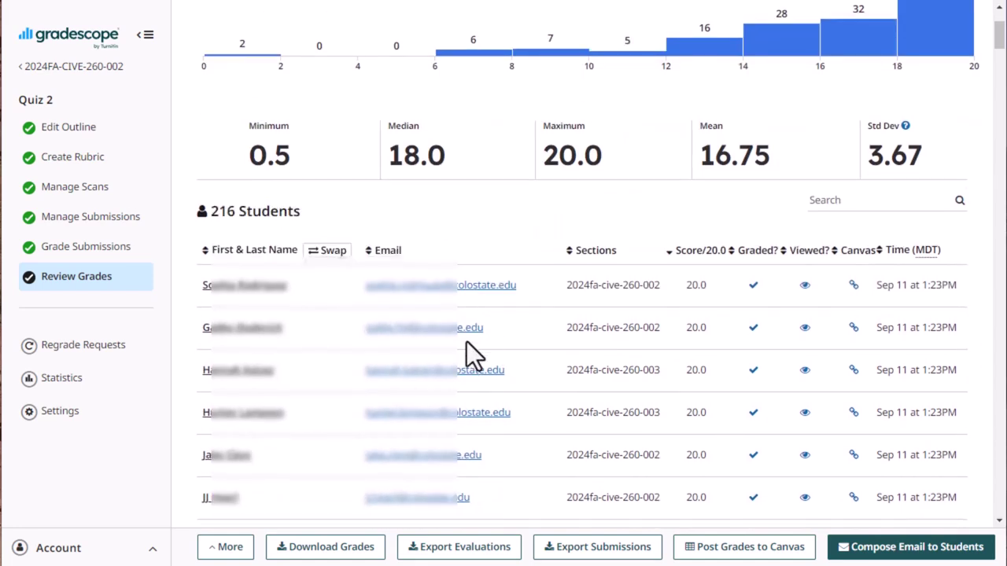
Download a 20/20 submission's graded copy, browsing to ABET > Civil - 002 > Quizzes > Quiz 2.
click(240, 293)
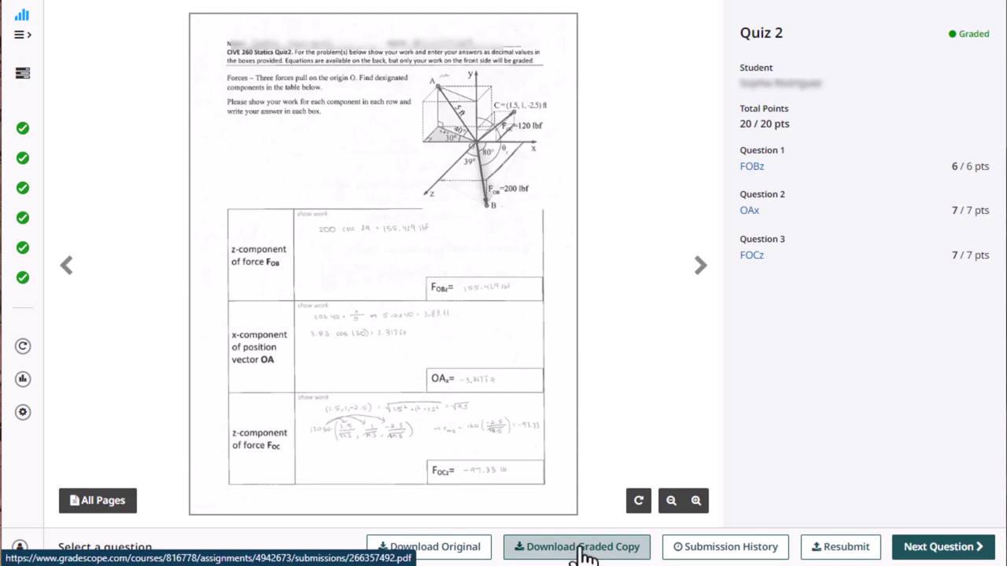
click(585, 551)
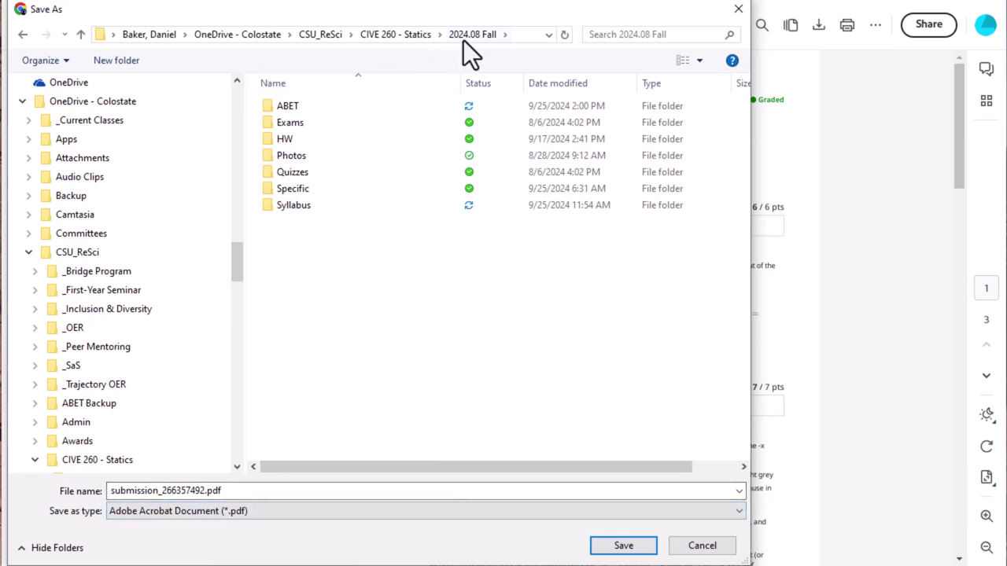
click(288, 105)
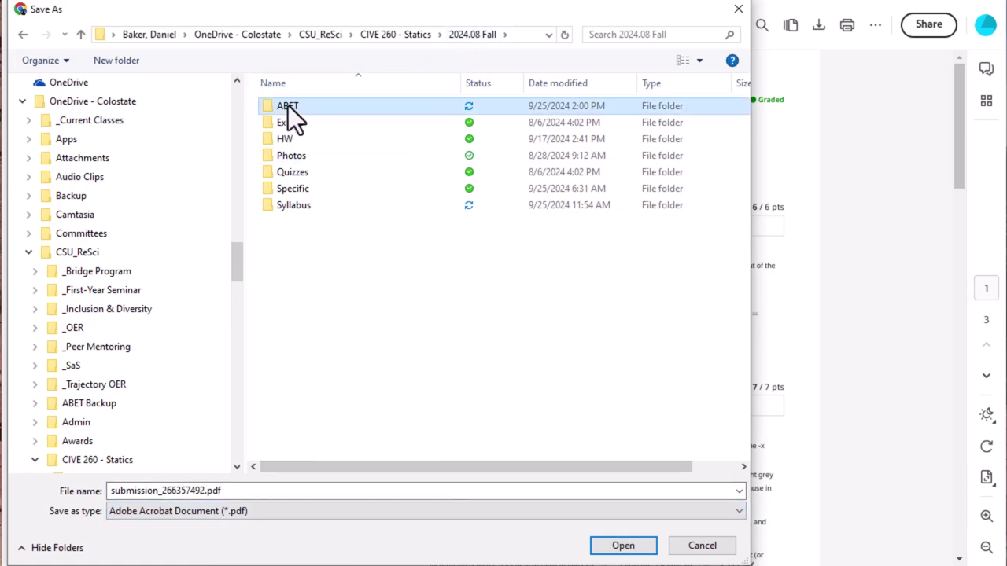
double_click(288, 105)
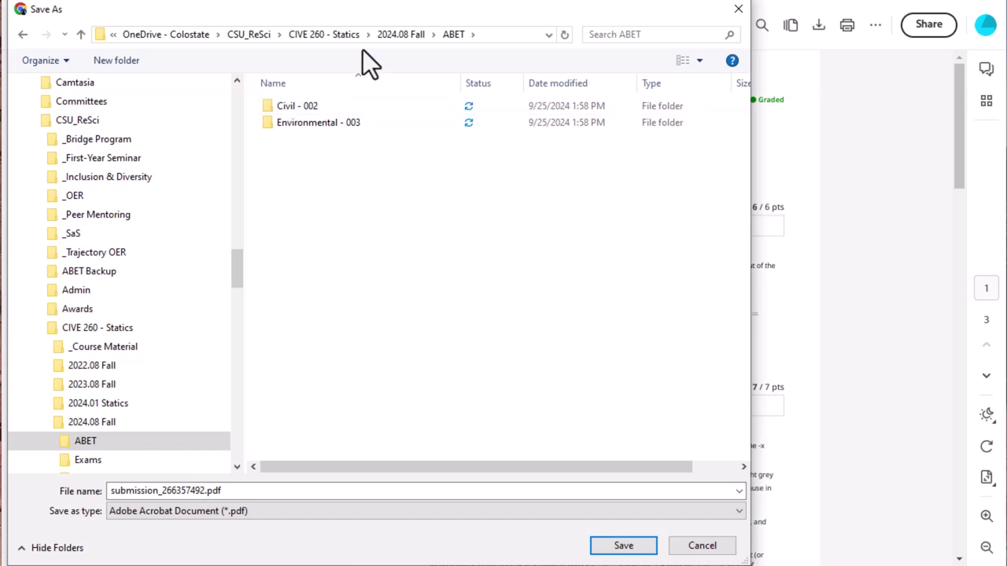
click(397, 34)
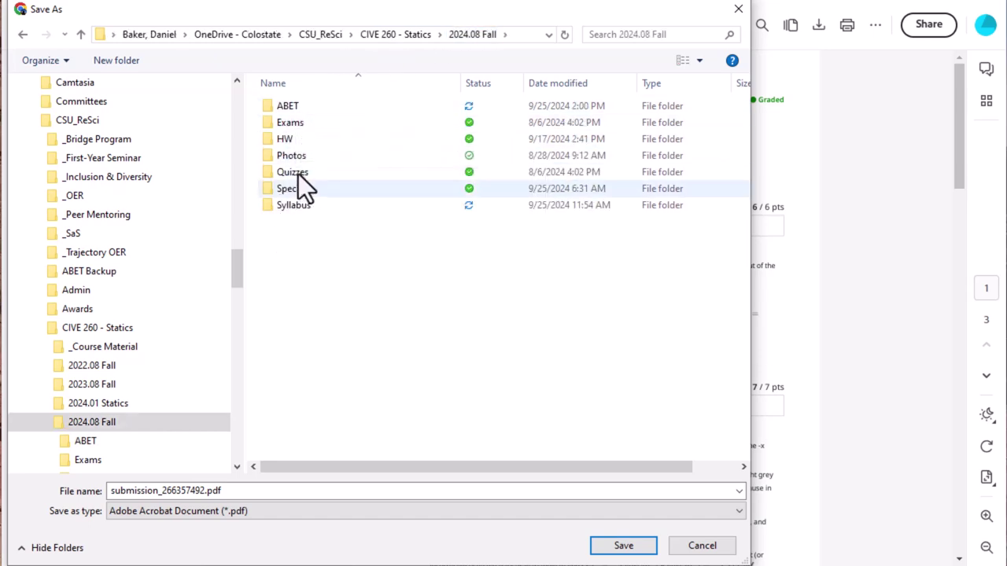
double_click(285, 107)
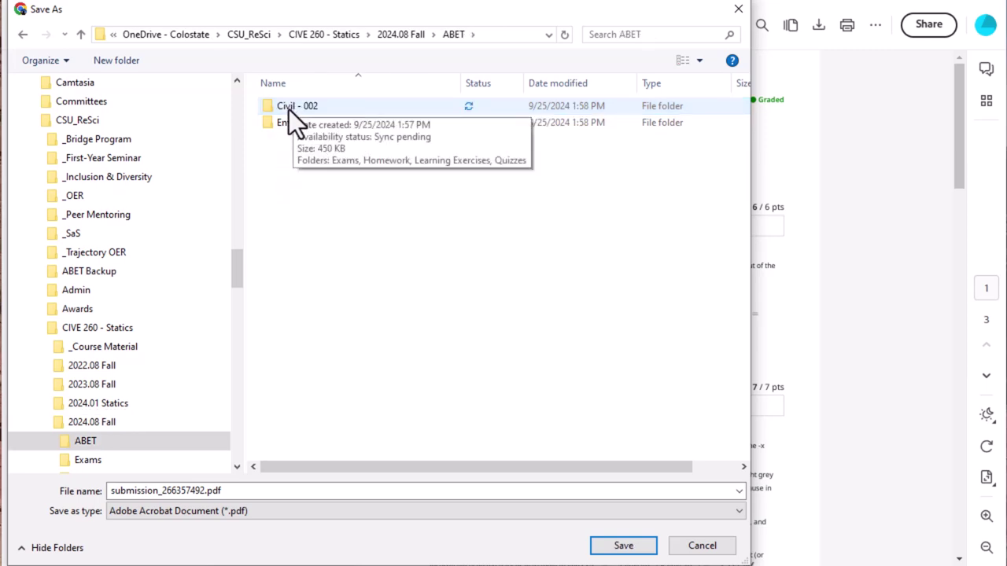
double_click(289, 109)
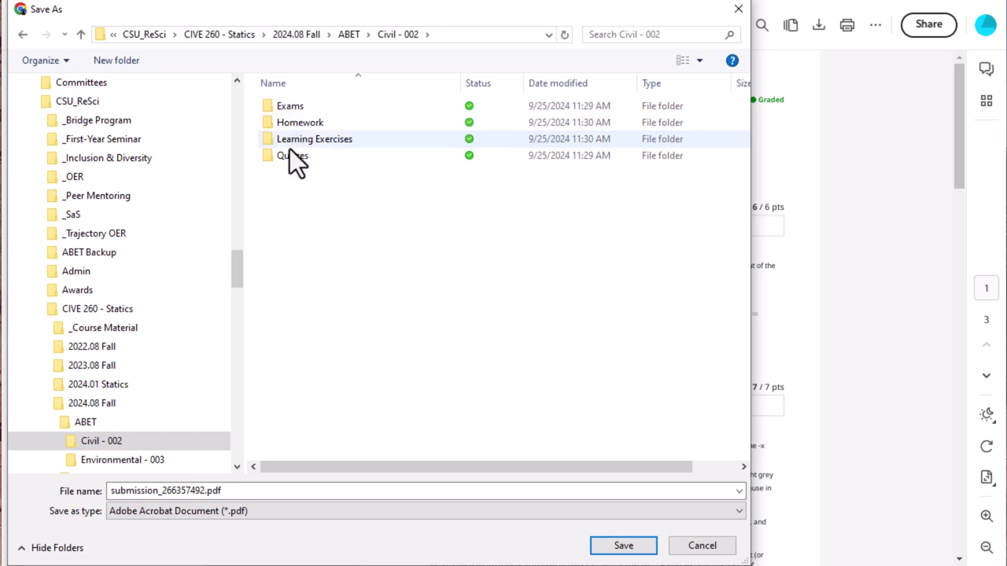
double_click(290, 157)
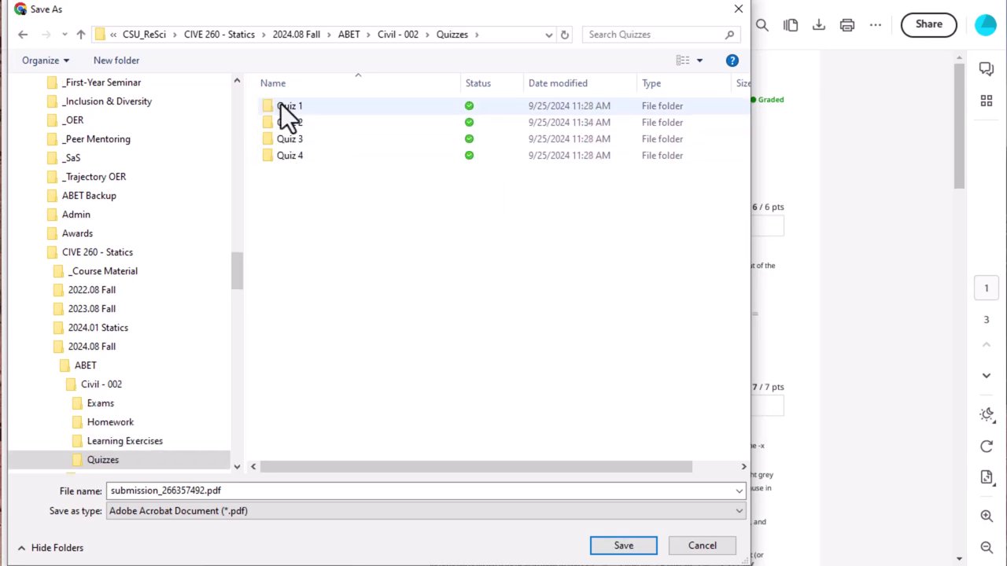
double_click(287, 124)
Save the PDF under the name 'CIVE 260_Quiz 2_good'.
double_click(229, 491)
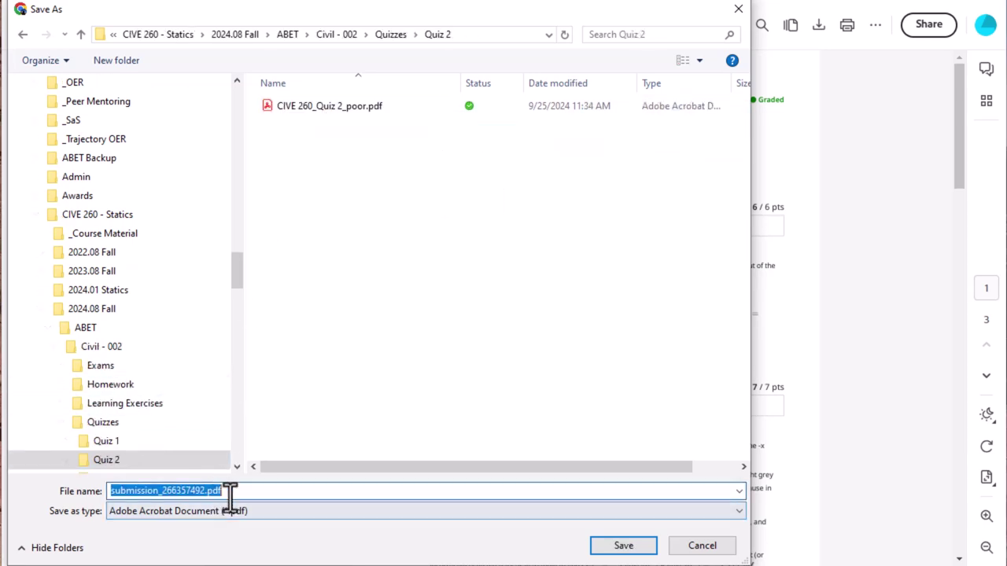
text(C)
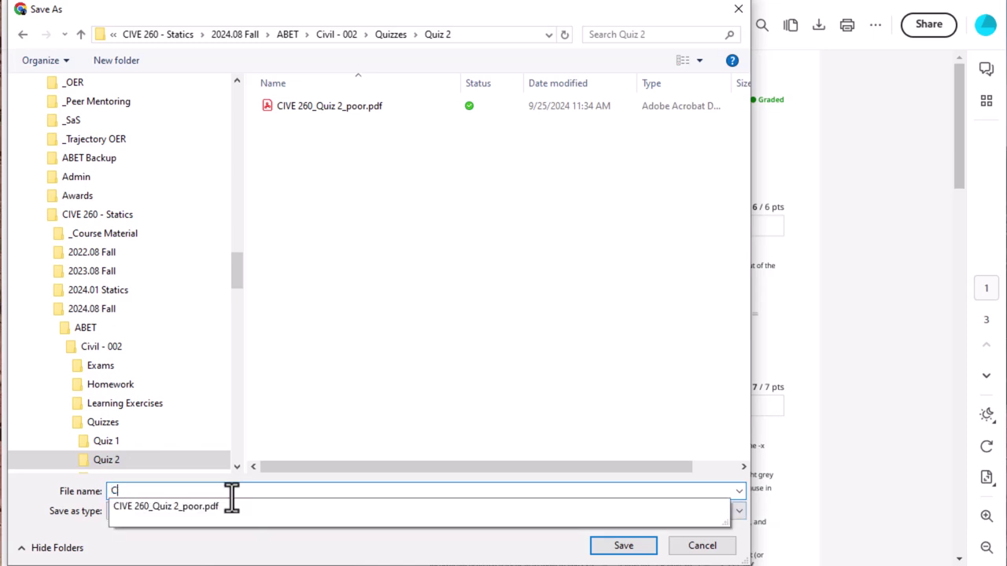
text(IVE 260_Quiz 2_good)
key(BackSpace)
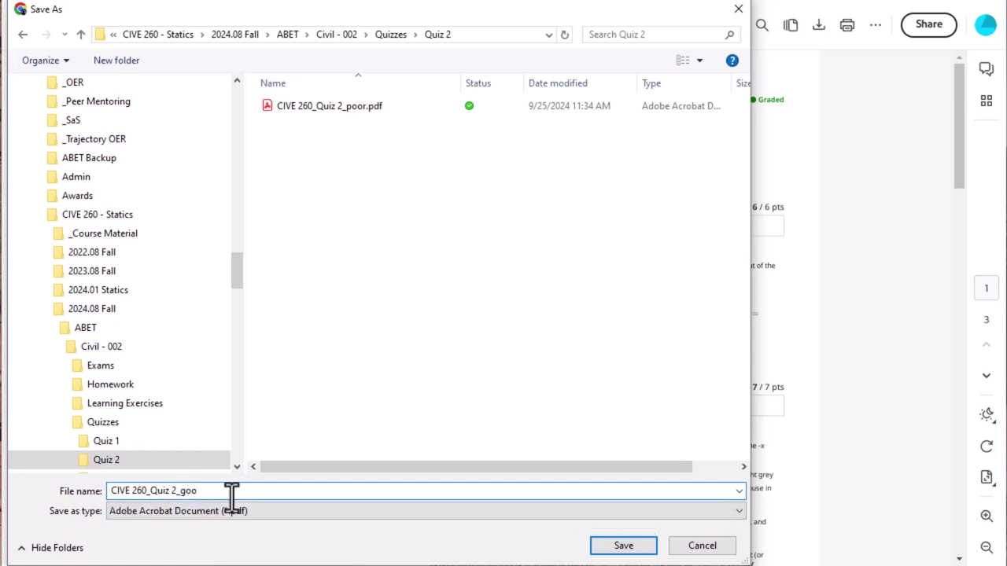
key(BackSpace)
key(BackSpace)
text(ood)
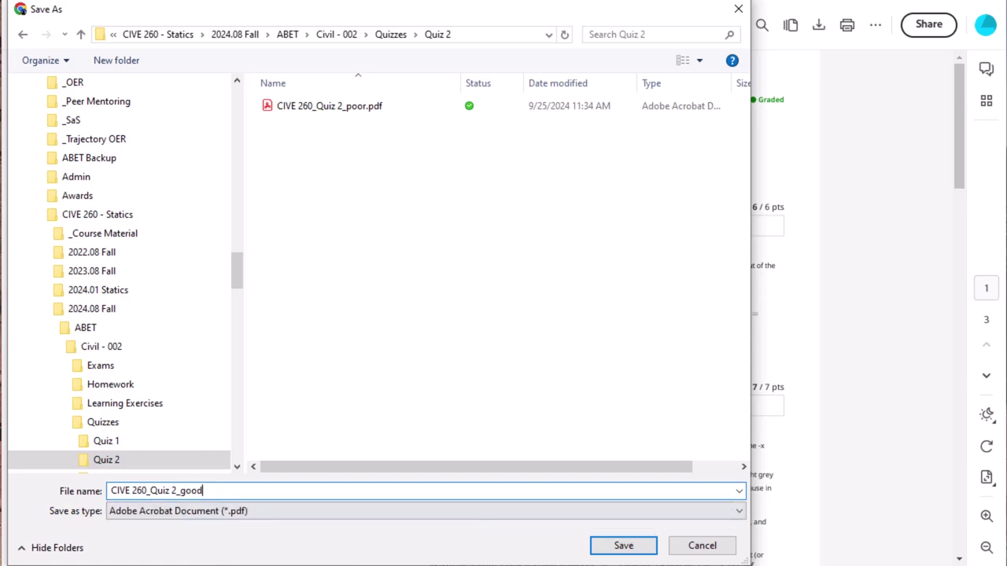
click(630, 549)
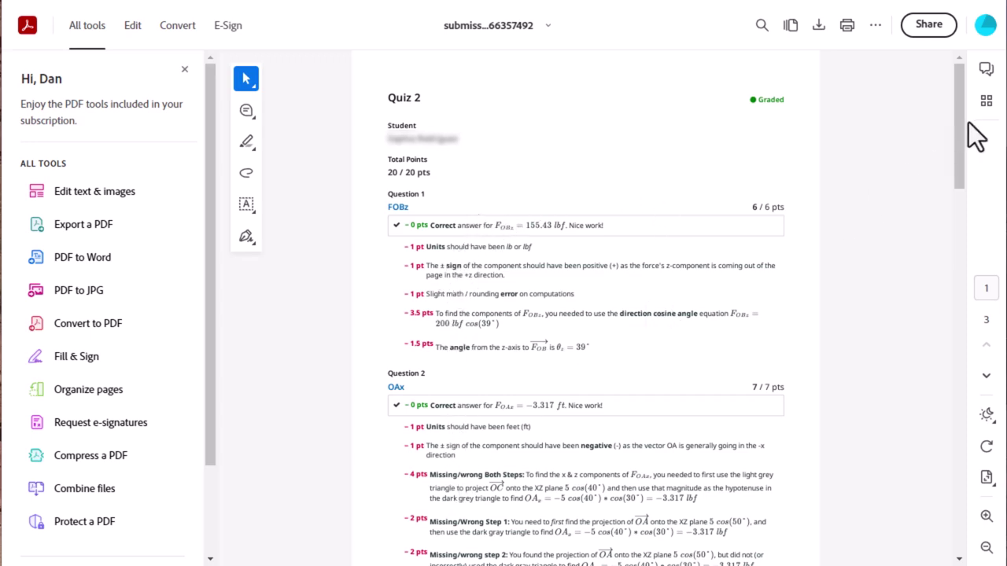
Scroll through the saved 20/20 graded copy in Acrobat.
scroll(956, 127, down, 1)
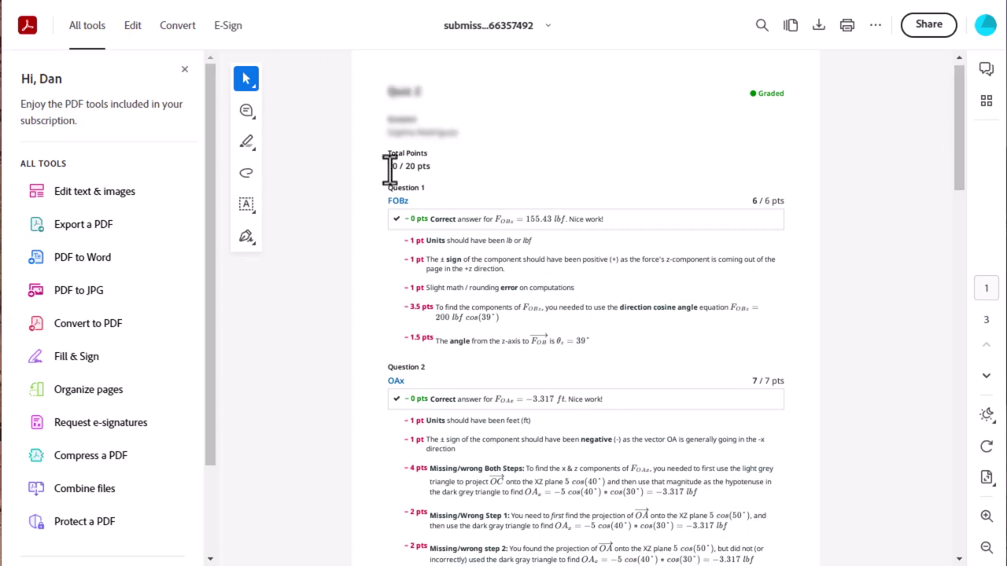
drag(960, 149, 947, 125)
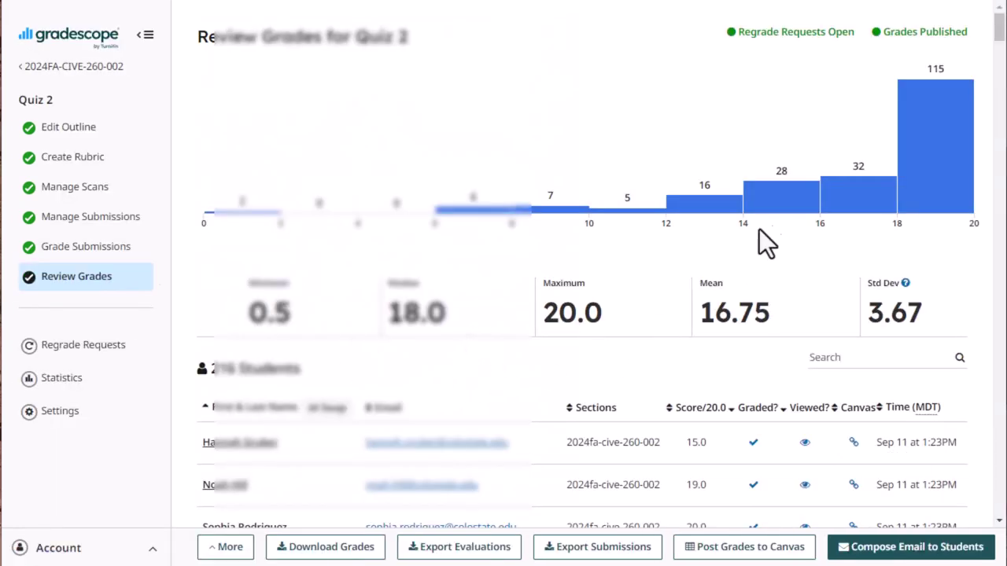
Sort scores highest first, scroll to the 16.0 rows and open a 16/20 submission.
click(703, 409)
scroll(773, 440, down, 4)
scroll(764, 417, up, 4)
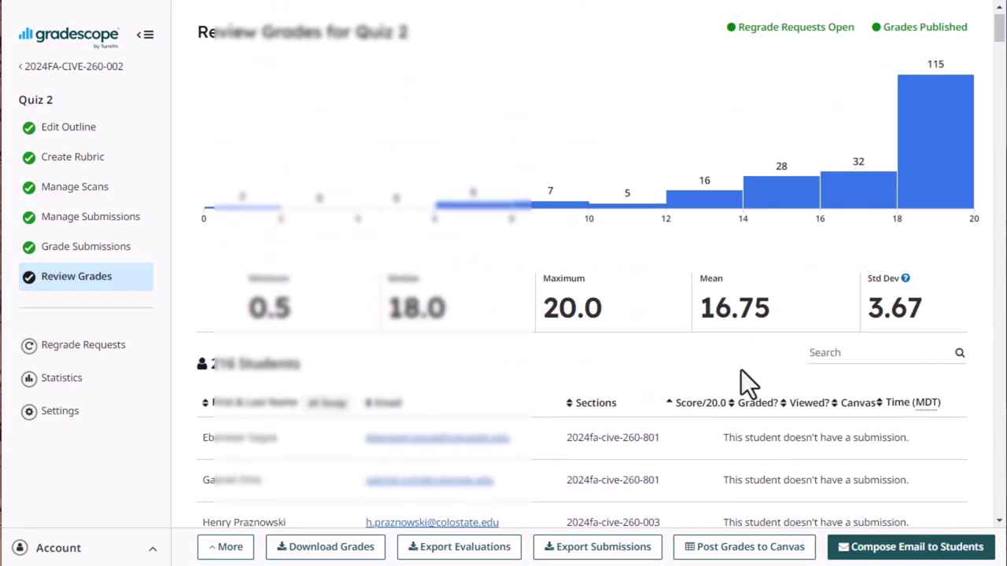
click(690, 411)
scroll(756, 421, down, 15)
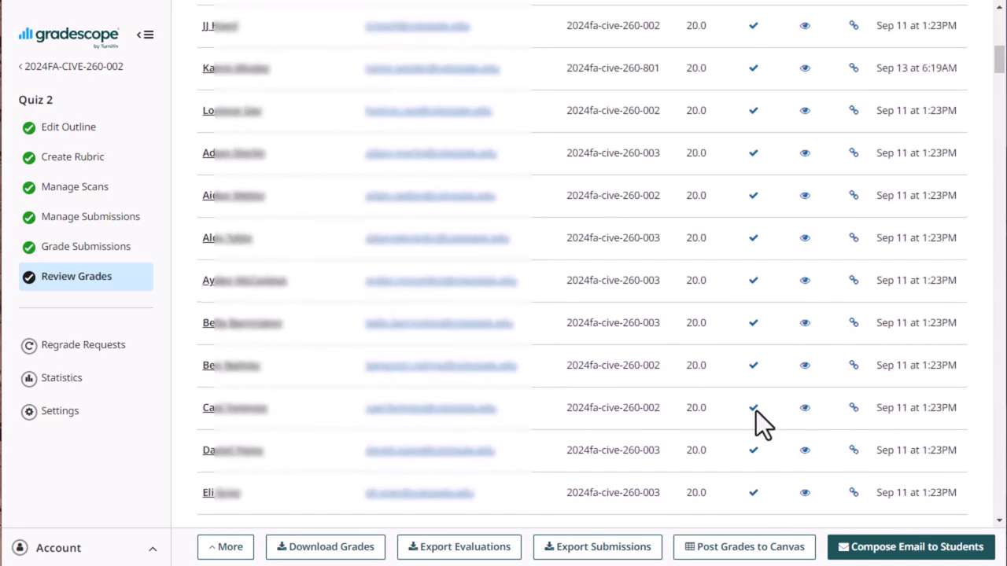
scroll(754, 398, down, 10)
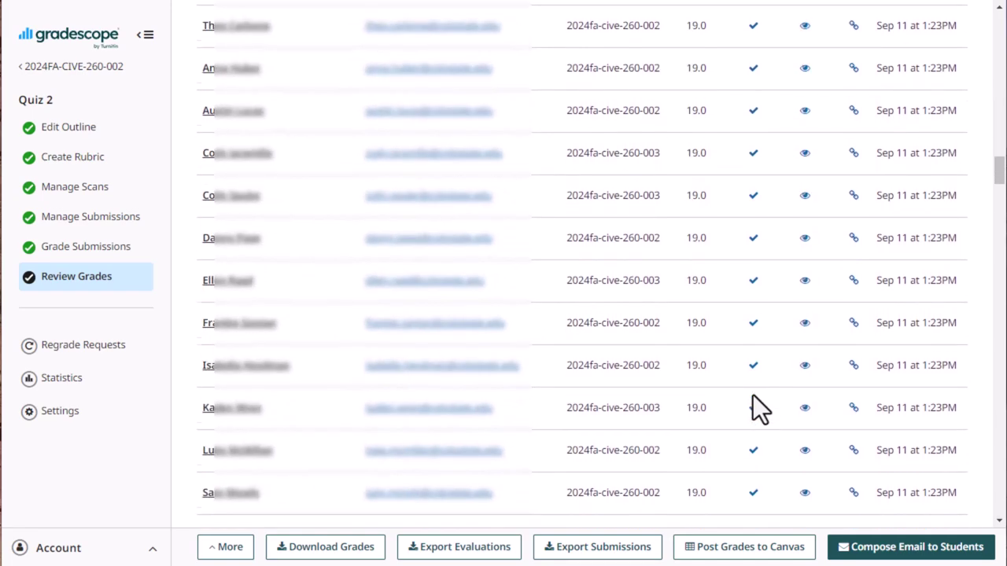
scroll(753, 398, down, 12)
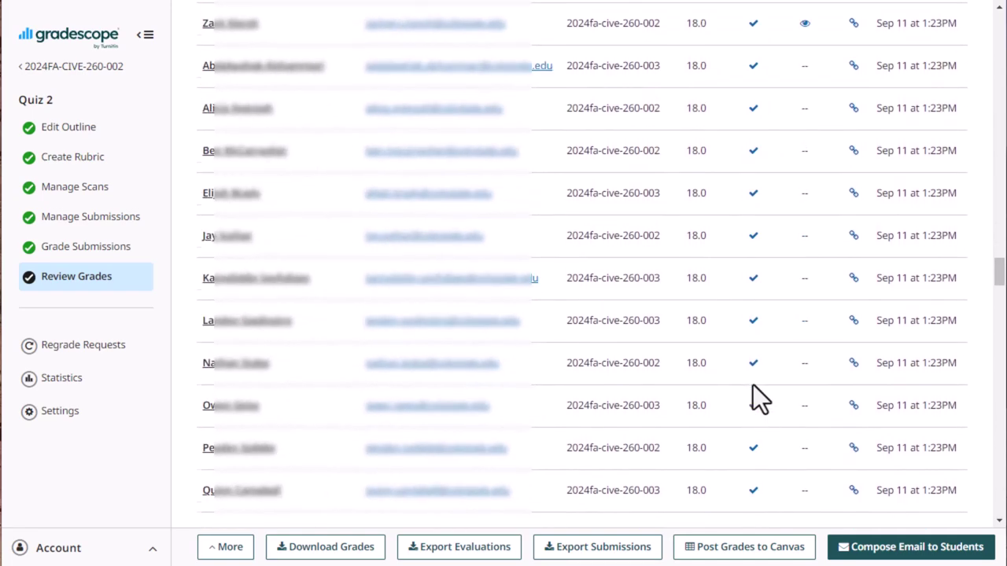
scroll(753, 384, up, 3)
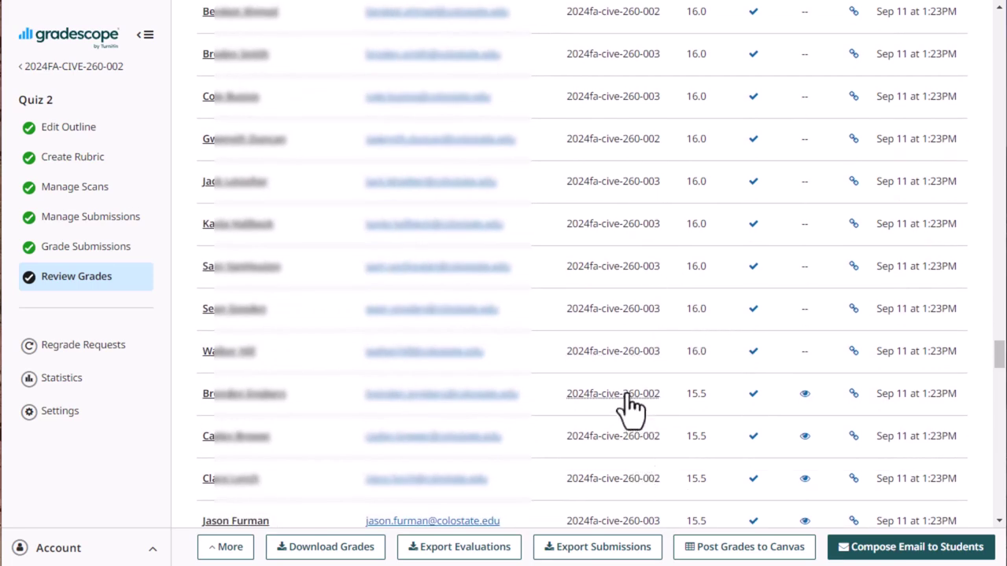
click(230, 141)
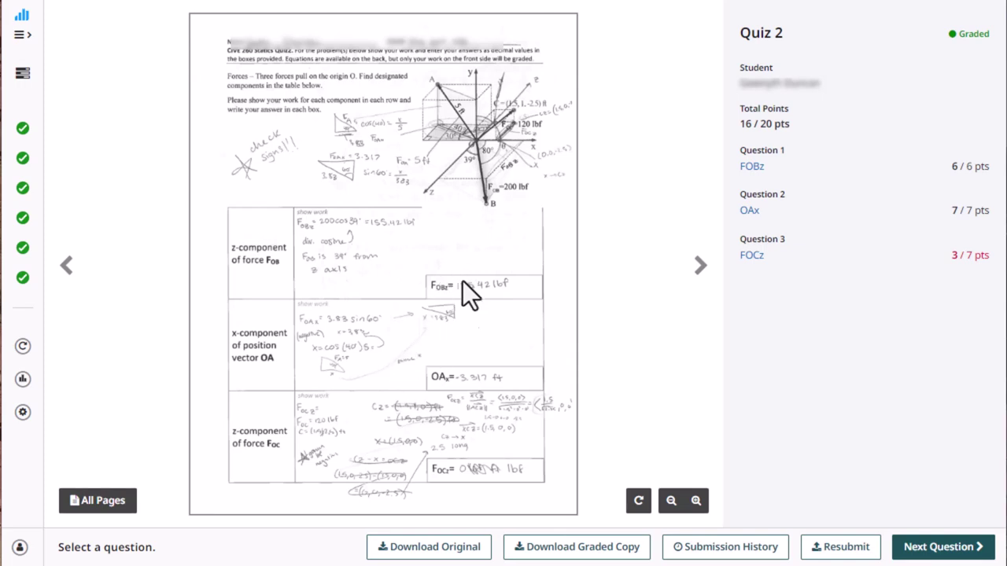
Download this 16/20 graded copy as 'CIVE 260_Quiz 2_medium.pdf' in the Quiz 2 folder.
click(606, 548)
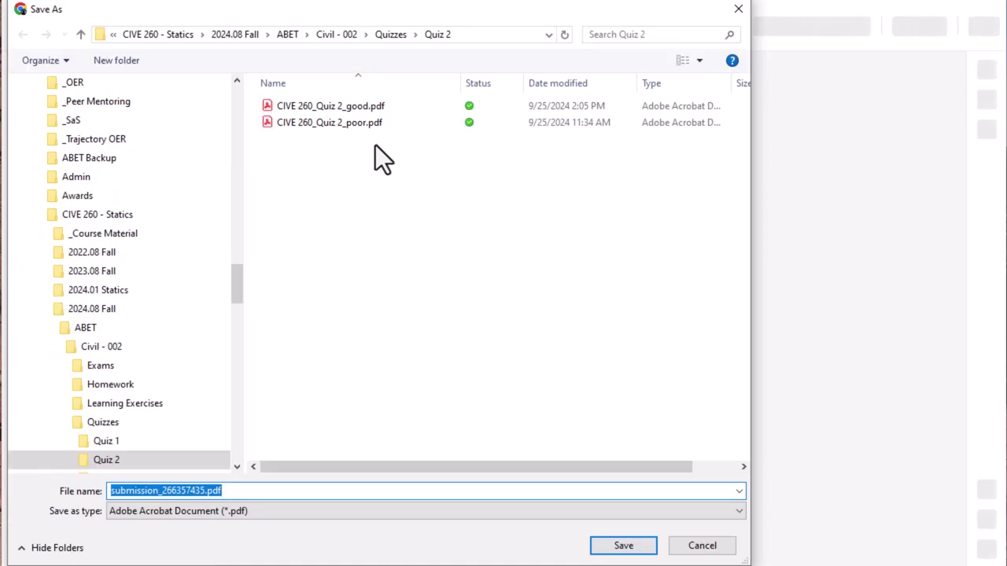
click(323, 108)
click(182, 493)
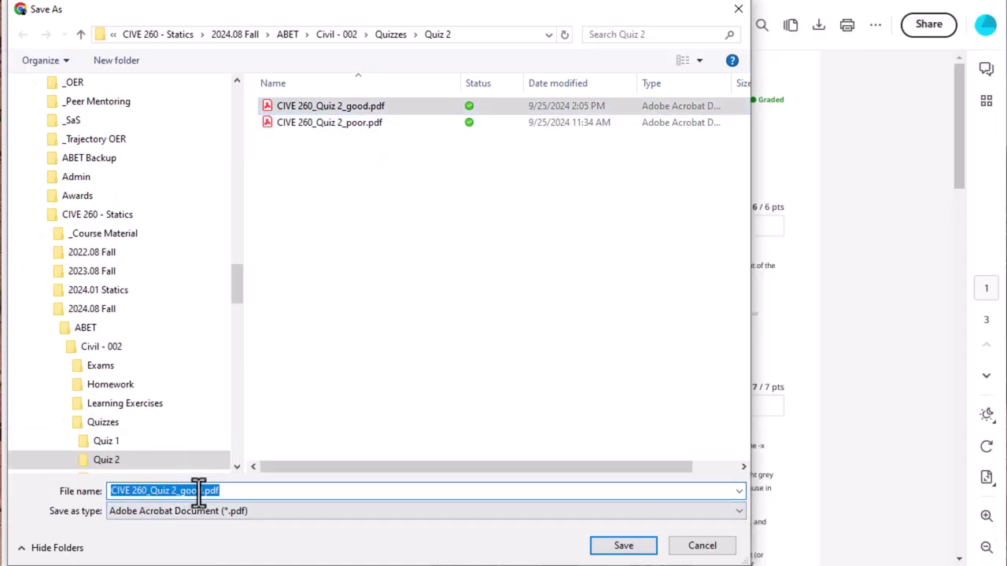
click(203, 491)
key(BackSpace)
key(BackSpace)
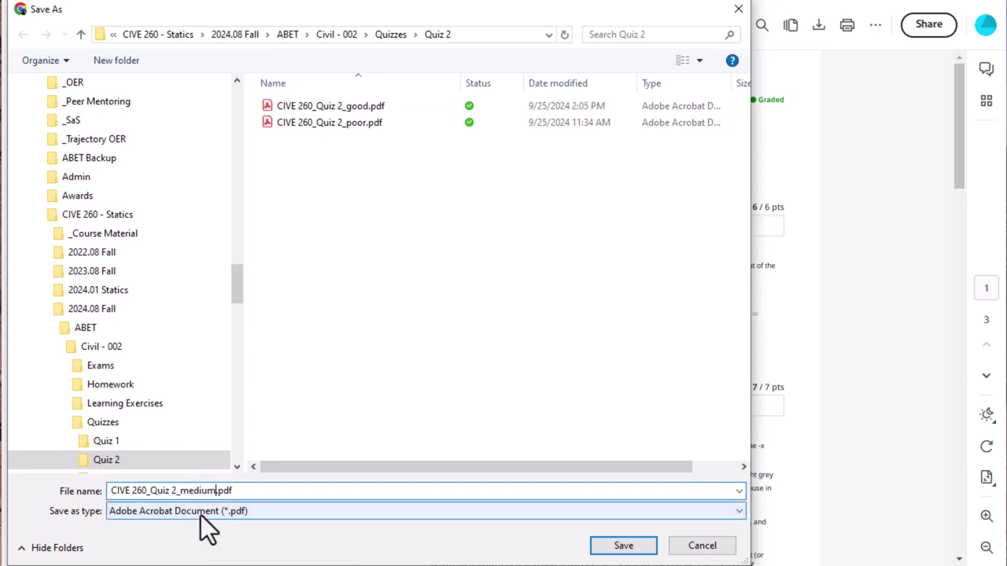
text(medium)
click(645, 548)
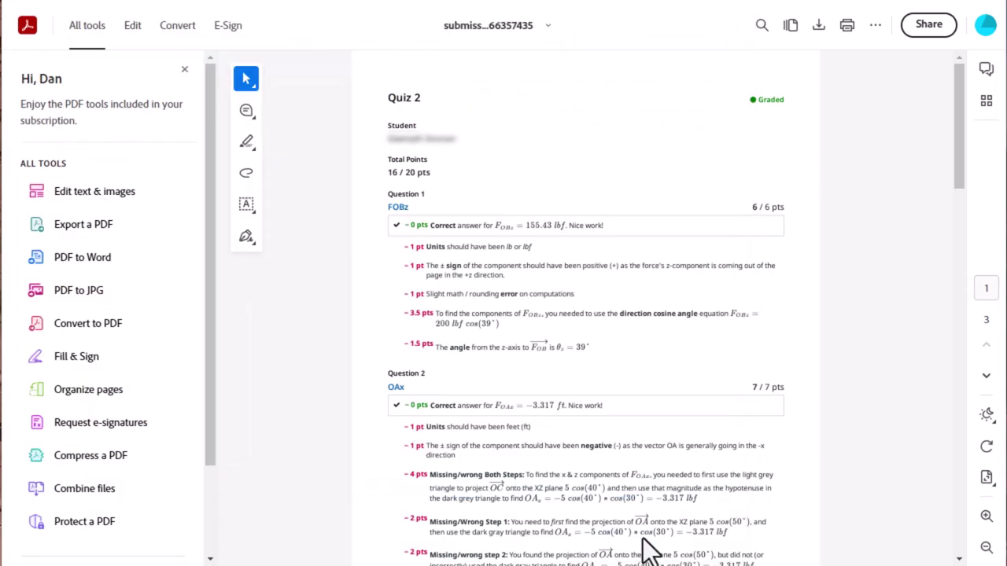